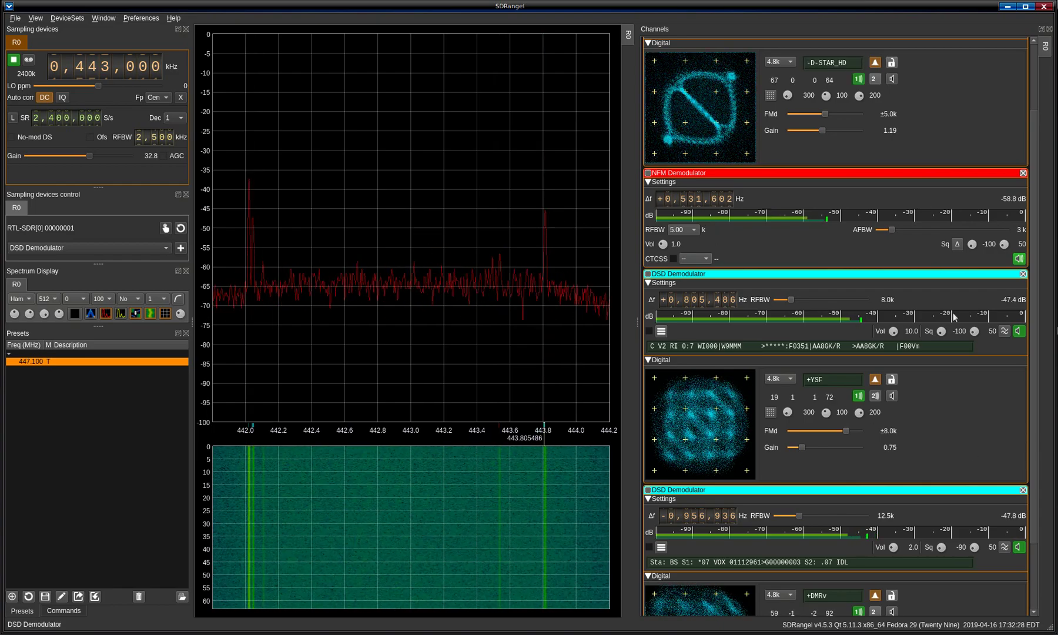
scroll(1031, 134, up, 2)
scroll(1036, 78, up, 2)
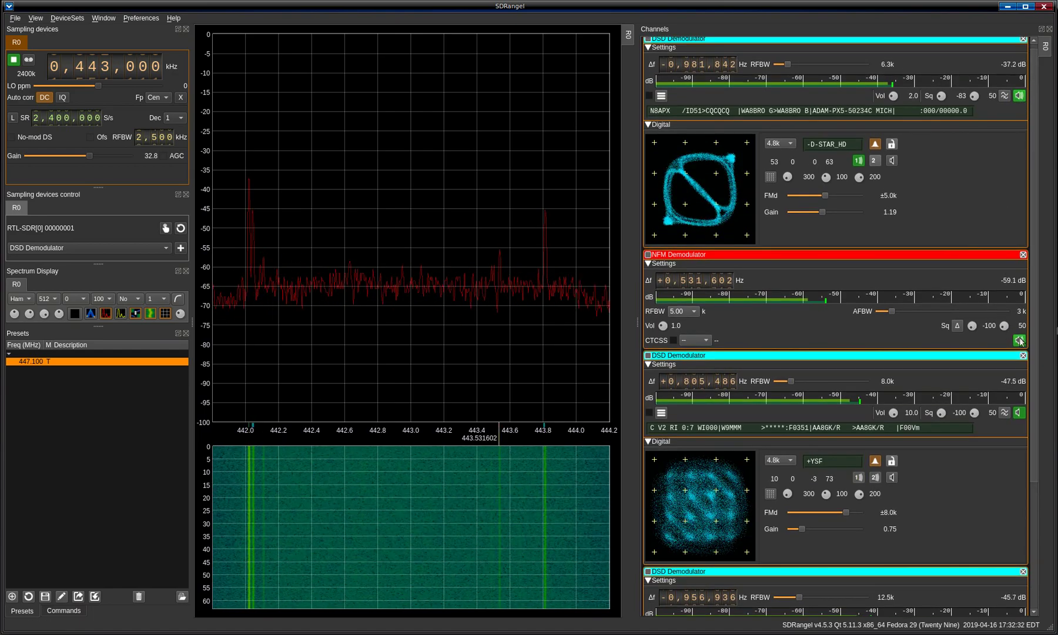
scroll(1035, 424, down, 3)
scroll(1034, 424, down, 1)
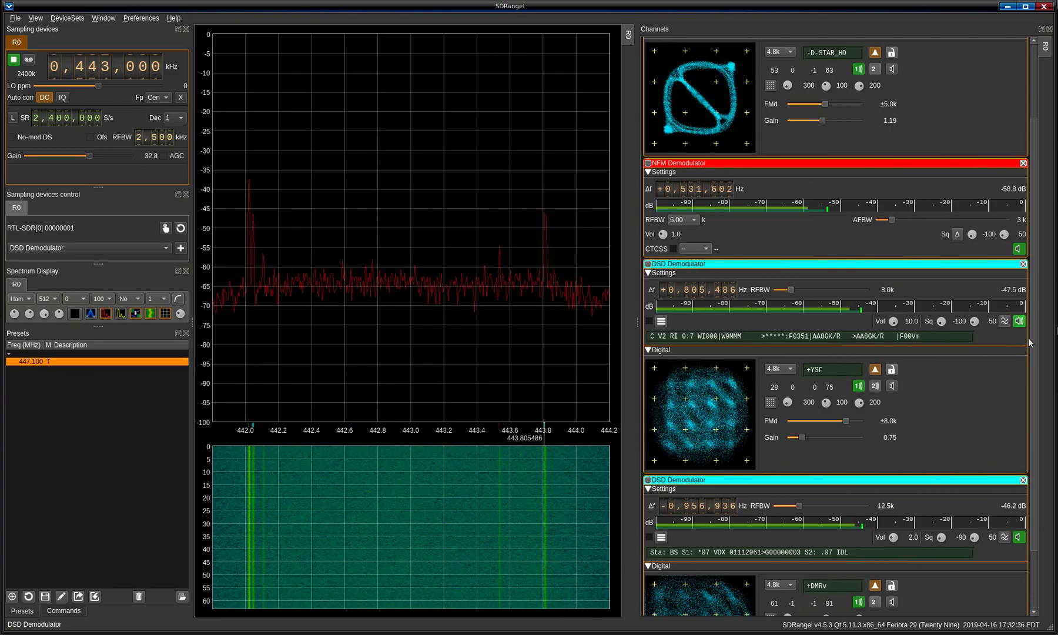
scroll(1034, 357, down, 2)
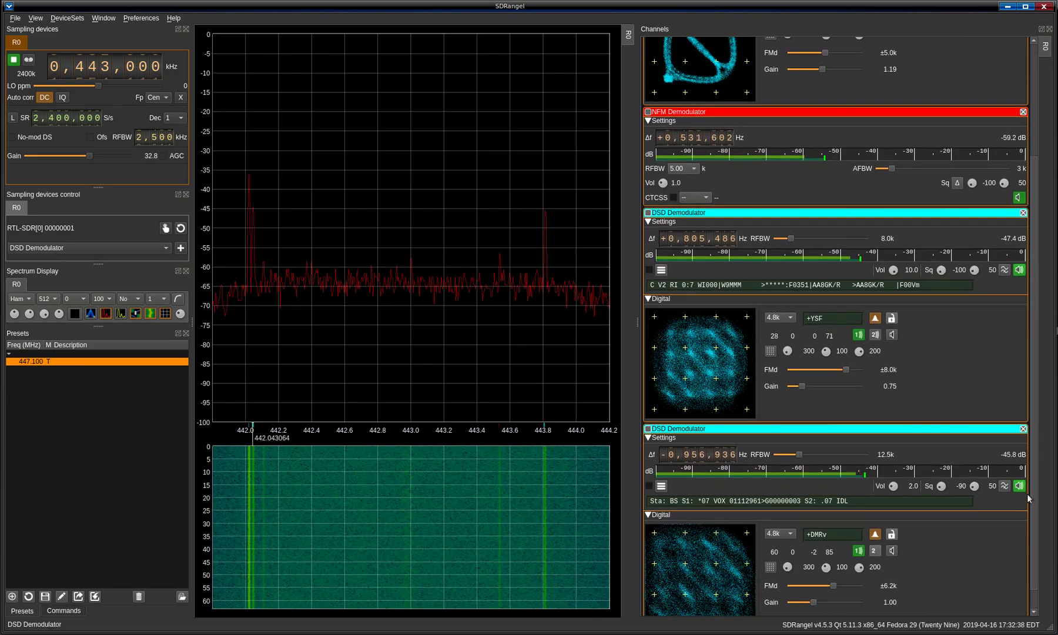
scroll(1033, 503, up, 3)
scroll(1034, 417, up, 2)
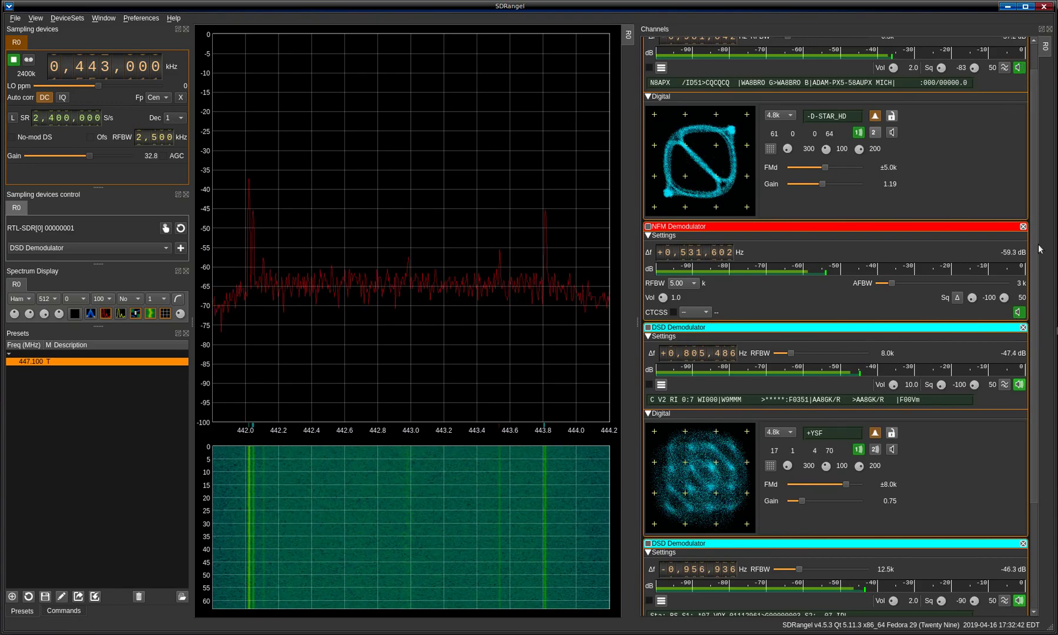
scroll(1037, 245, down, 2)
scroll(1028, 271, down, 2)
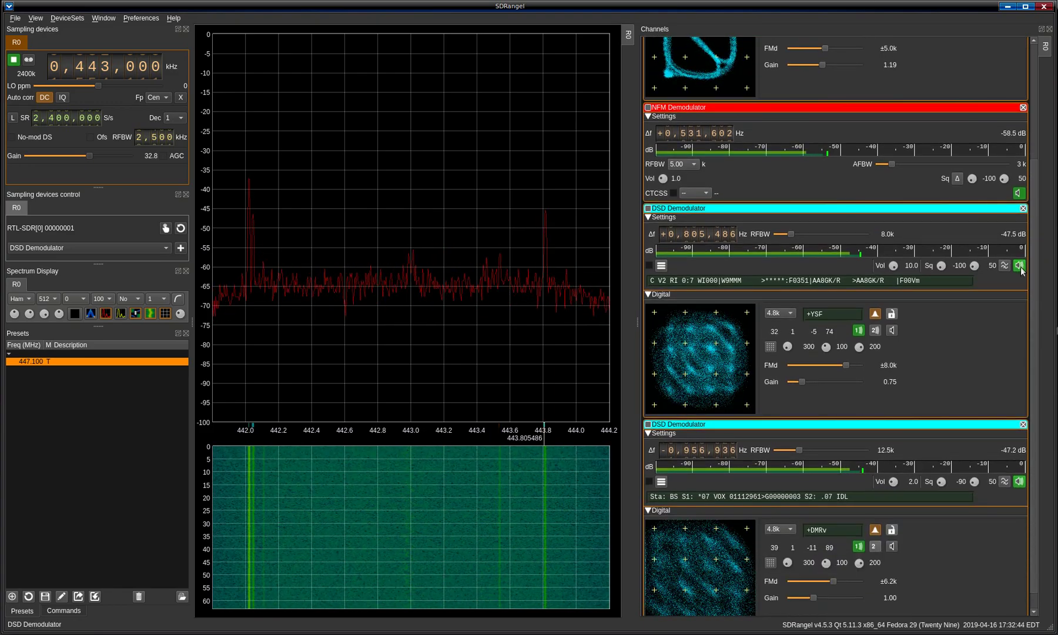
scroll(1036, 436, down, 1)
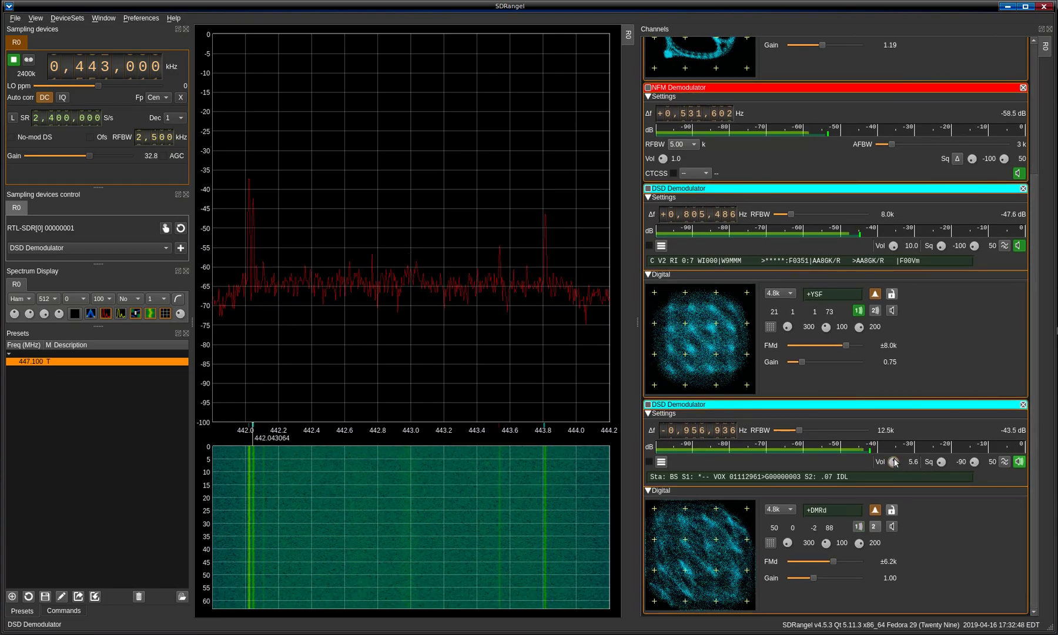
scroll(894, 463, up, 7)
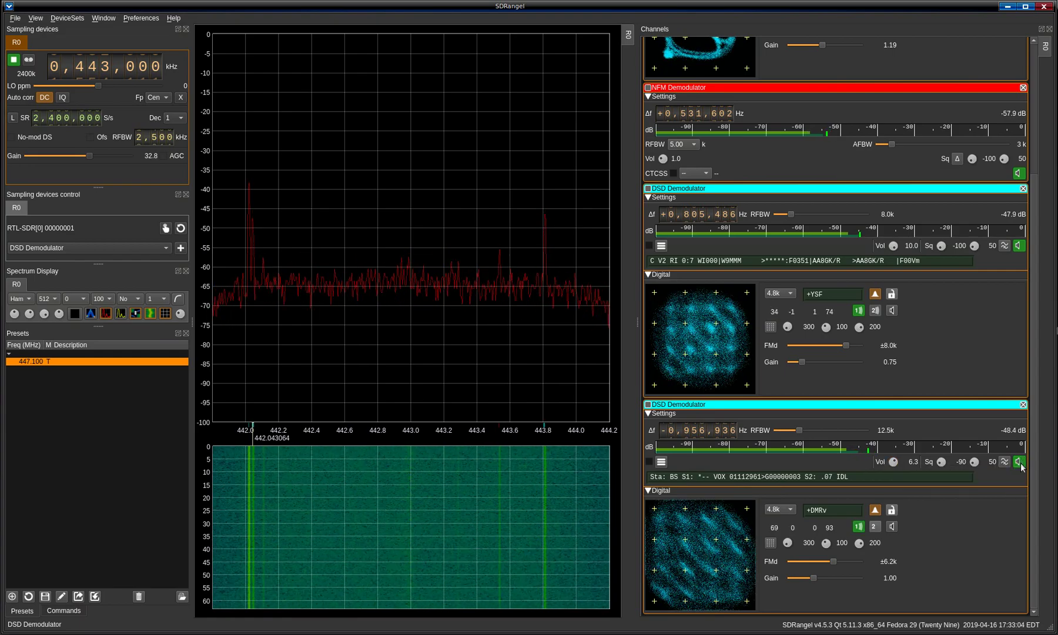
Unmute the audio on the DMR DSD Demodulator channel.
click(1018, 246)
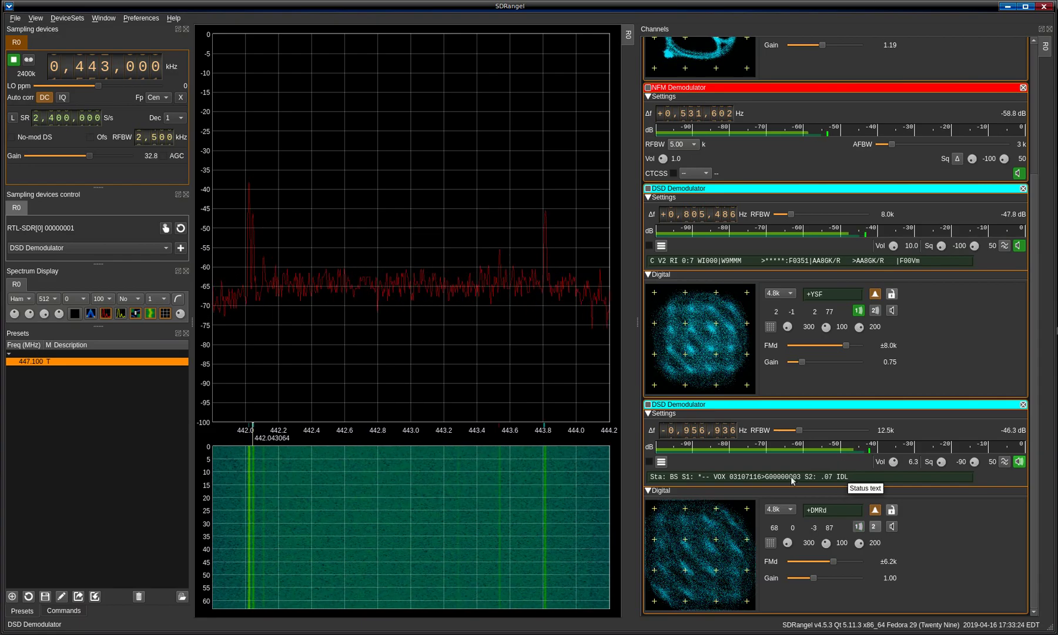
scroll(1033, 453, up, 2)
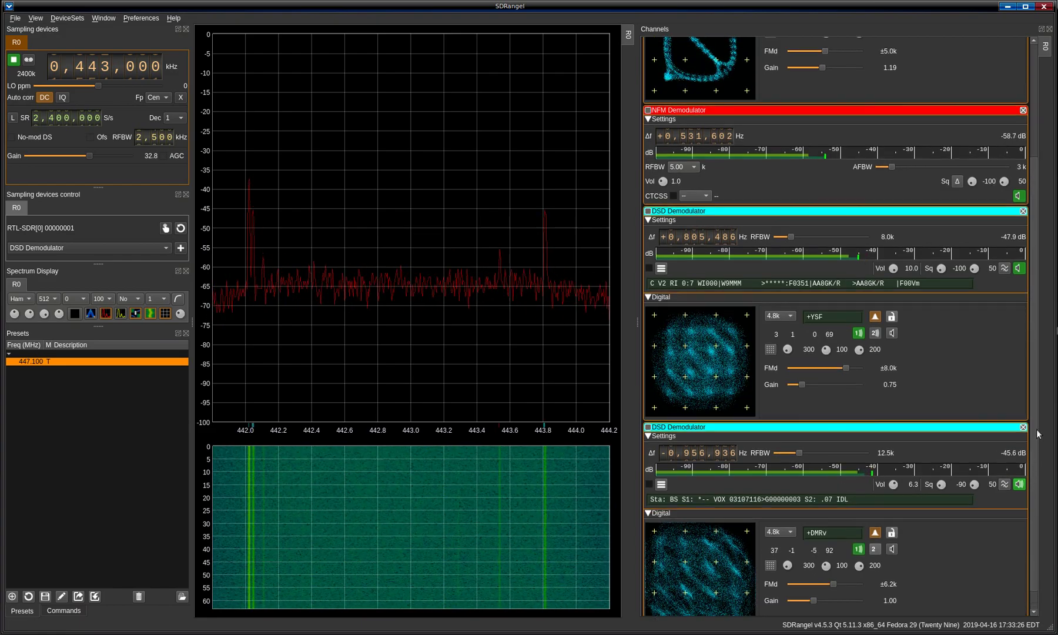
scroll(1041, 413, up, 1)
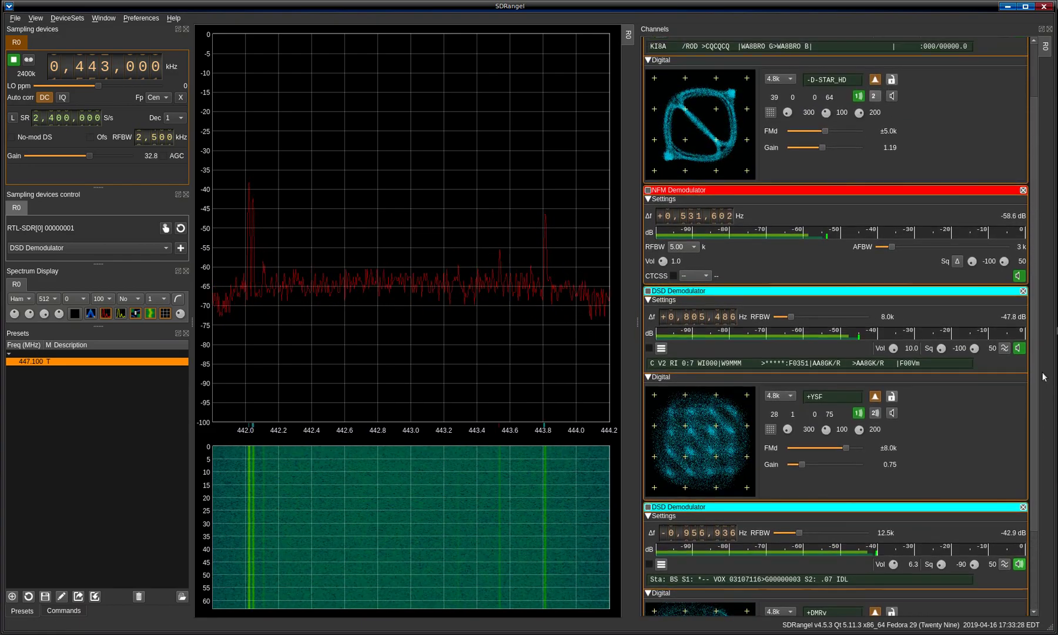
scroll(1044, 385, up, 1)
scroll(1043, 370, up, 1)
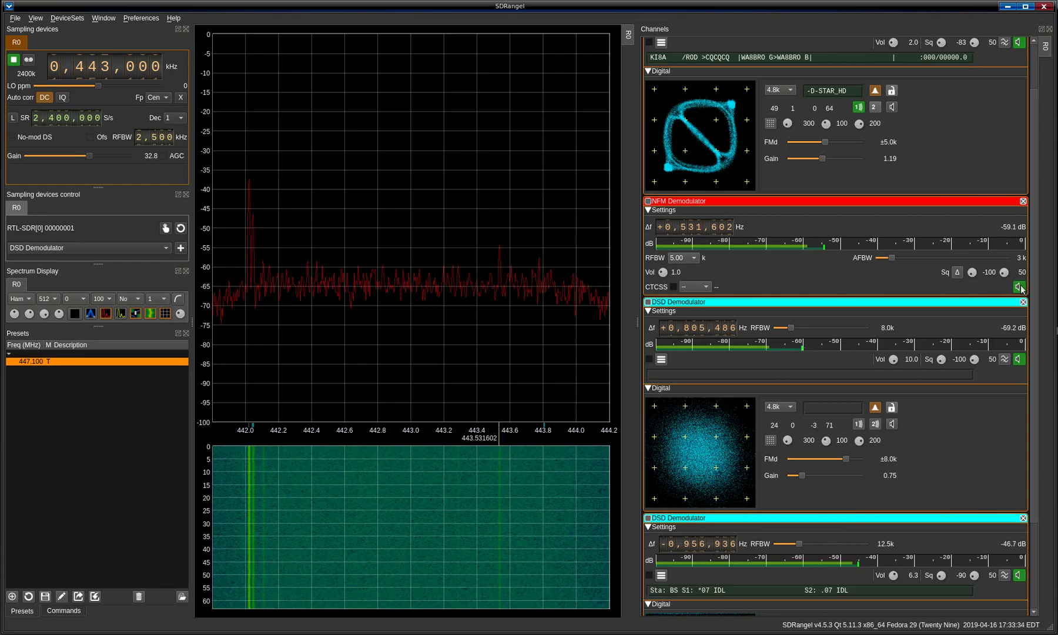
scroll(1035, 358, up, 1)
scroll(1039, 331, up, 1)
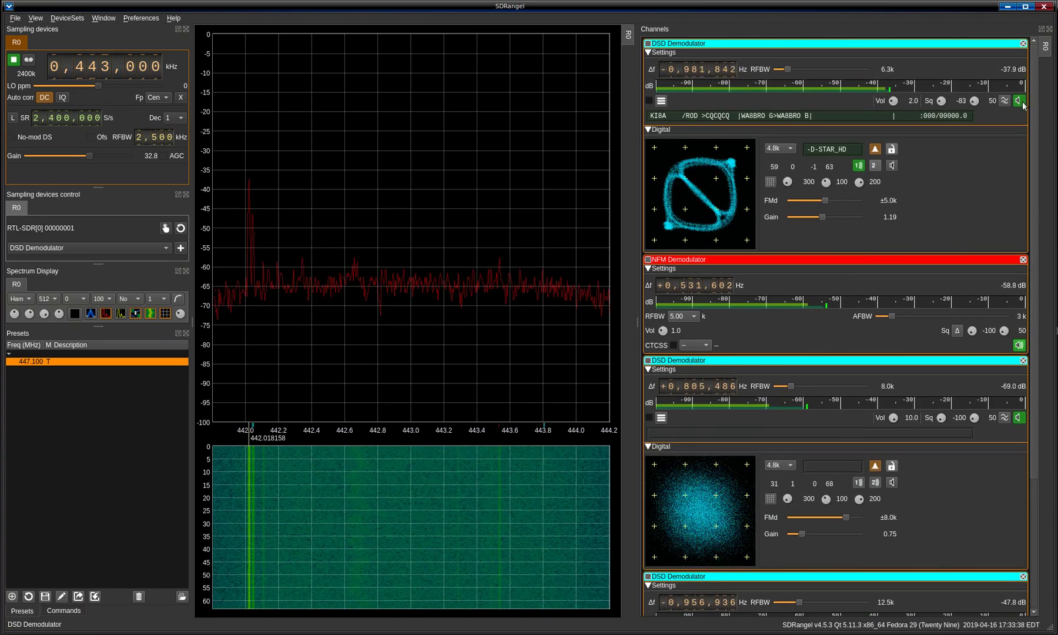
Toggle the audio mute on the NFM Demodulator channel.
click(1019, 346)
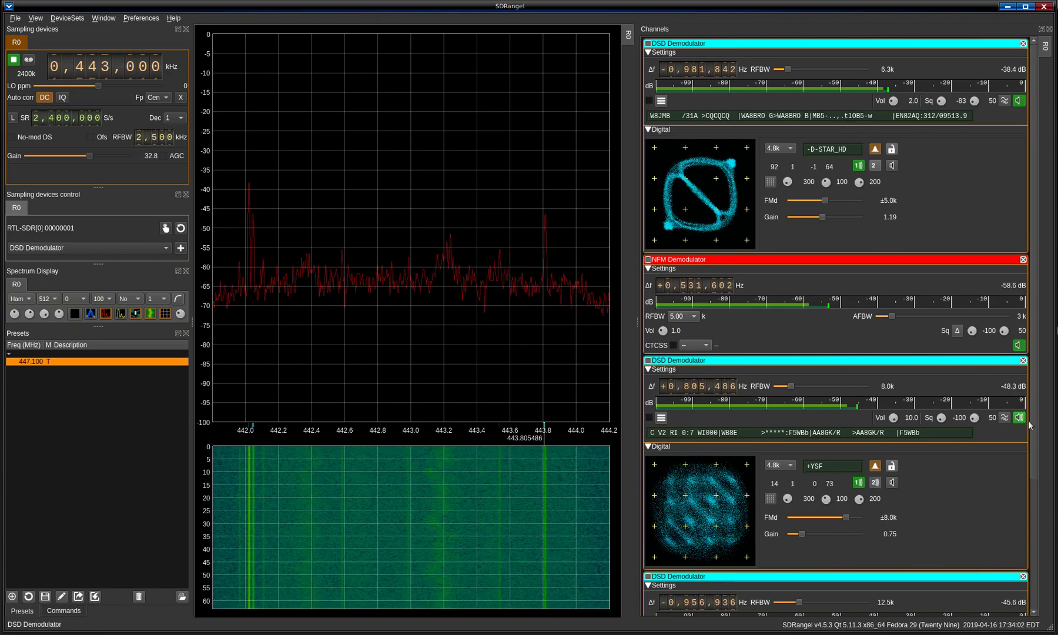
scroll(1039, 431, down, 3)
scroll(1039, 479, down, 3)
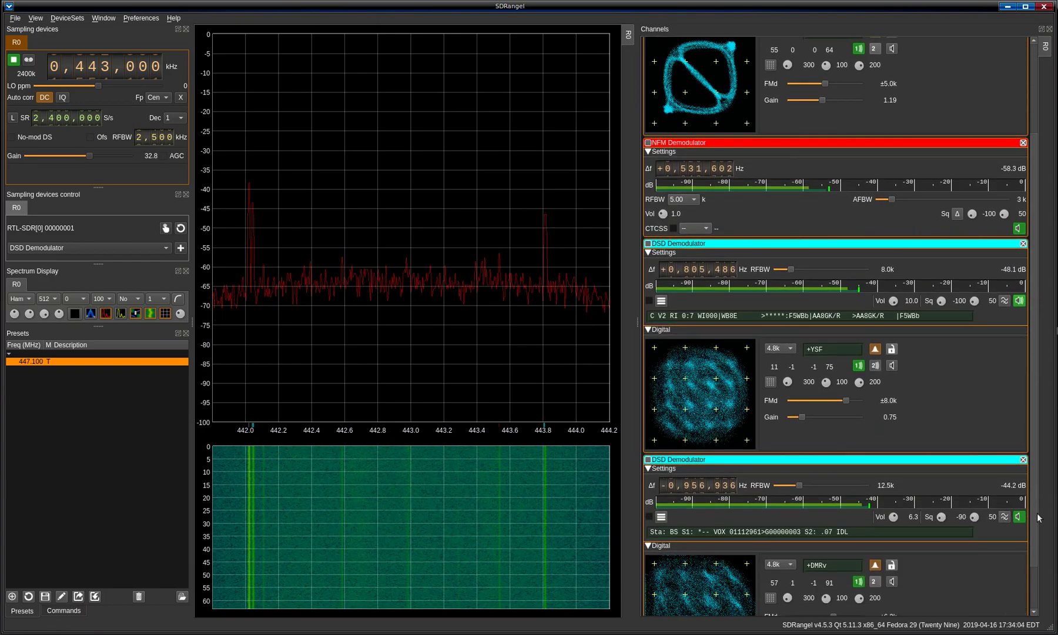
scroll(1039, 518, down, 2)
scroll(1042, 546, down, 1)
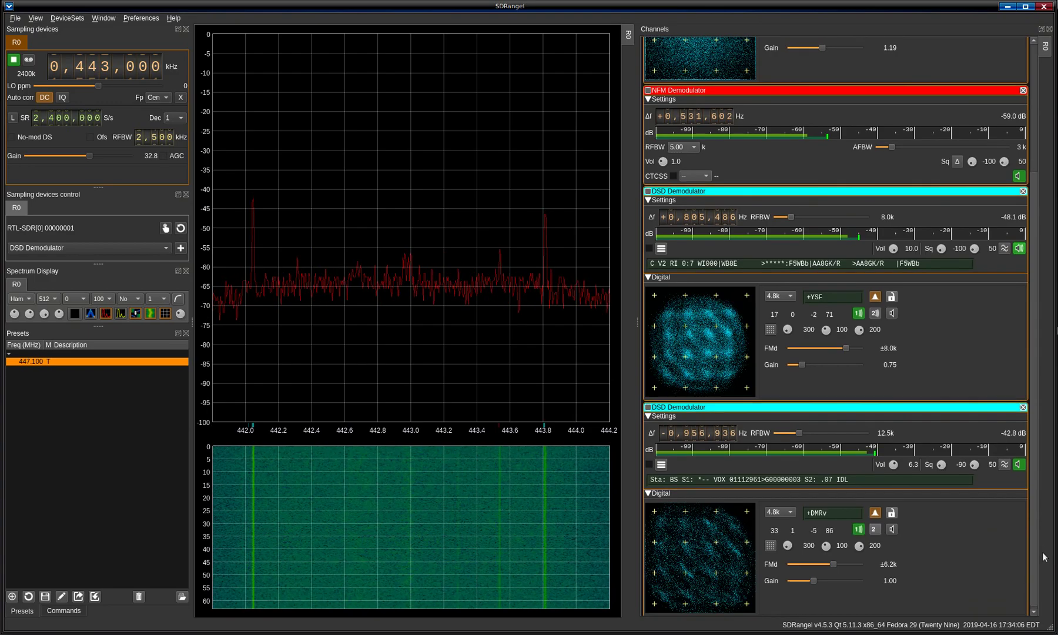
scroll(1044, 558, down, 1)
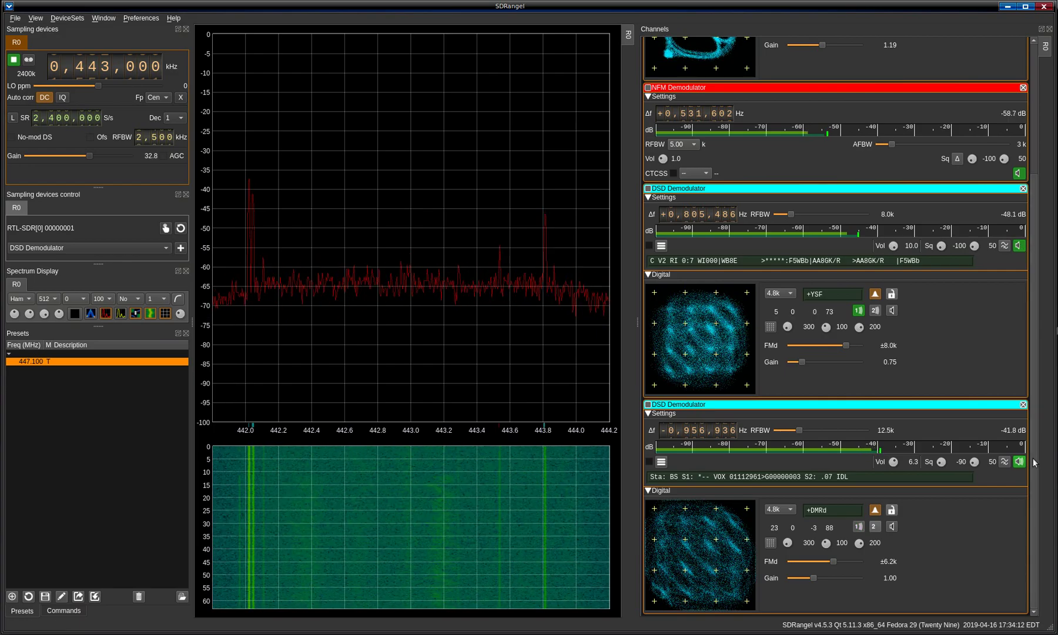
scroll(1034, 461, up, 1)
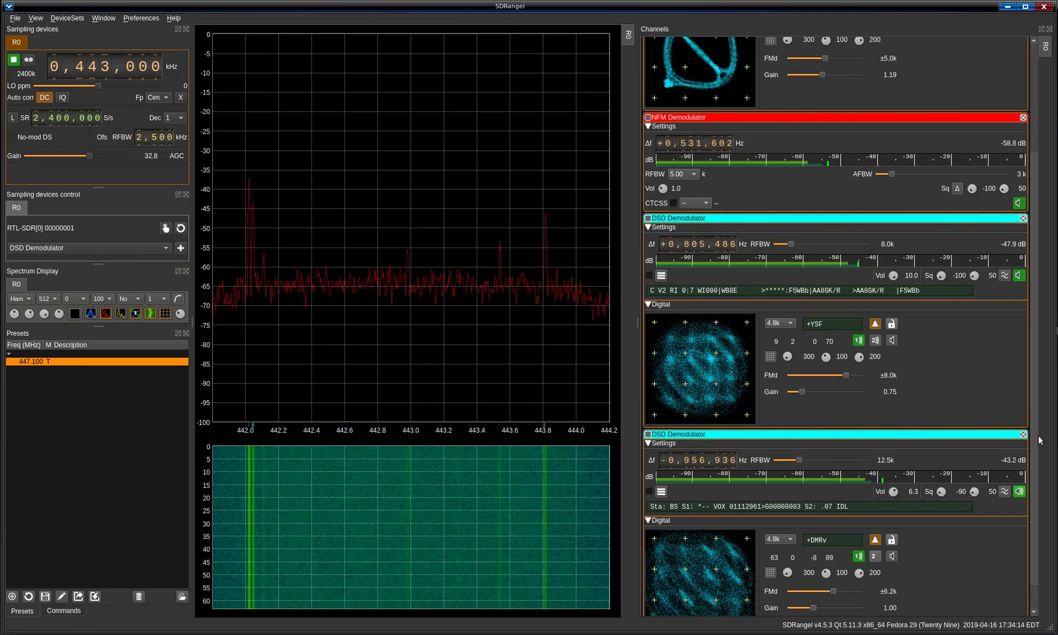
Mute the audio on the DMR DSD Demodulator channel.
click(1019, 490)
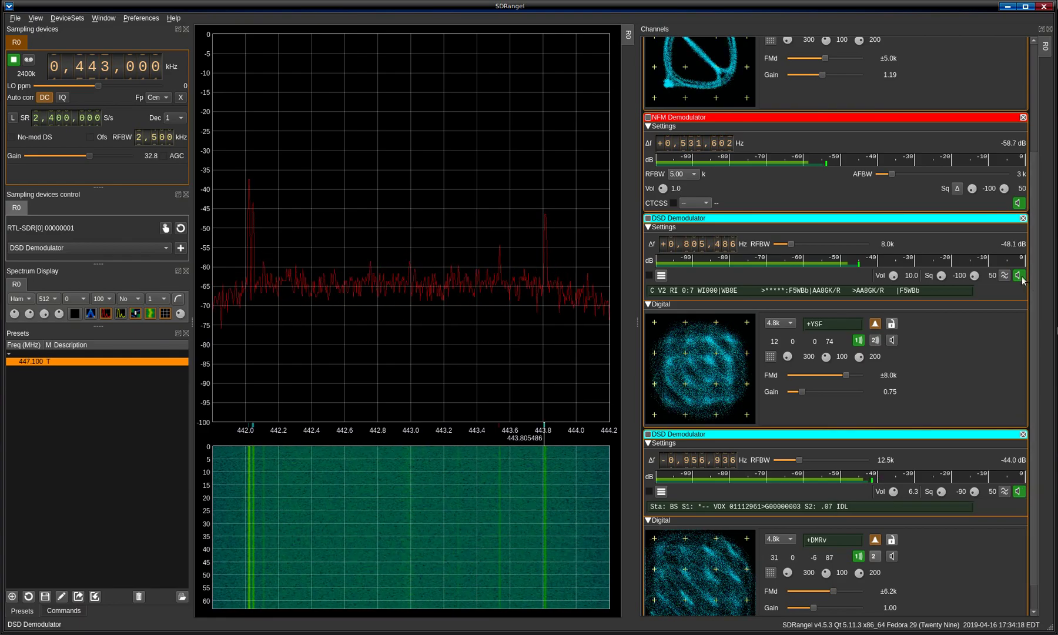